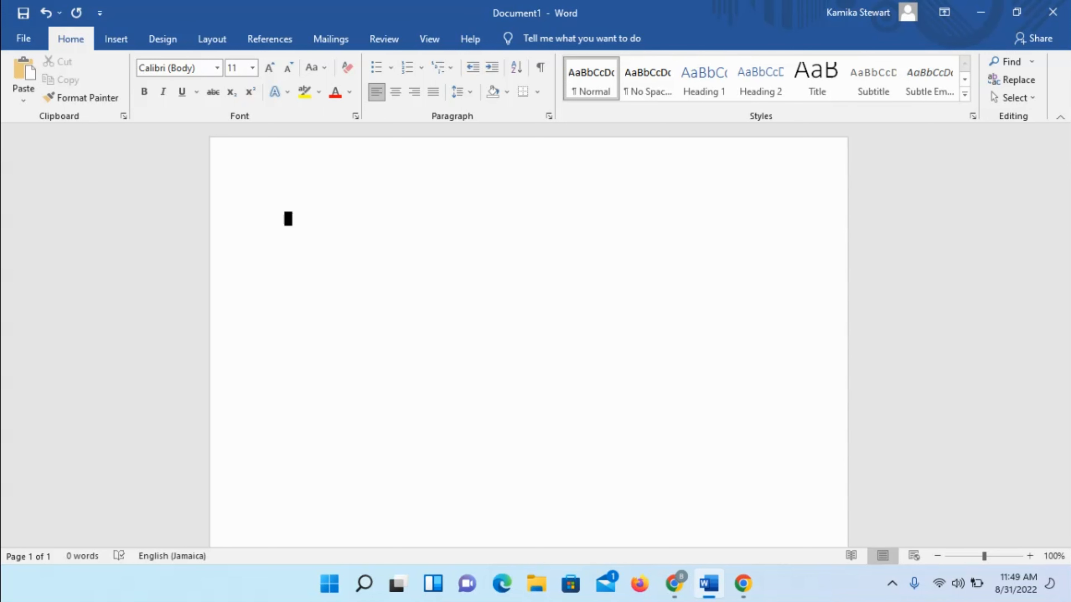
Insert a table with three columns and three rows into the blank document
key(alt)
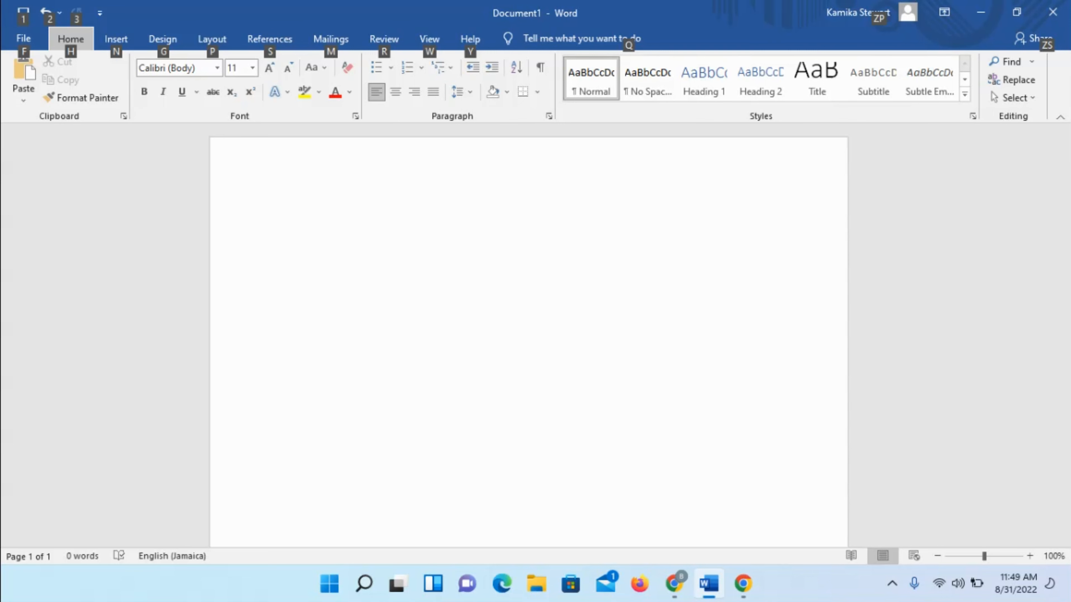
key(n)
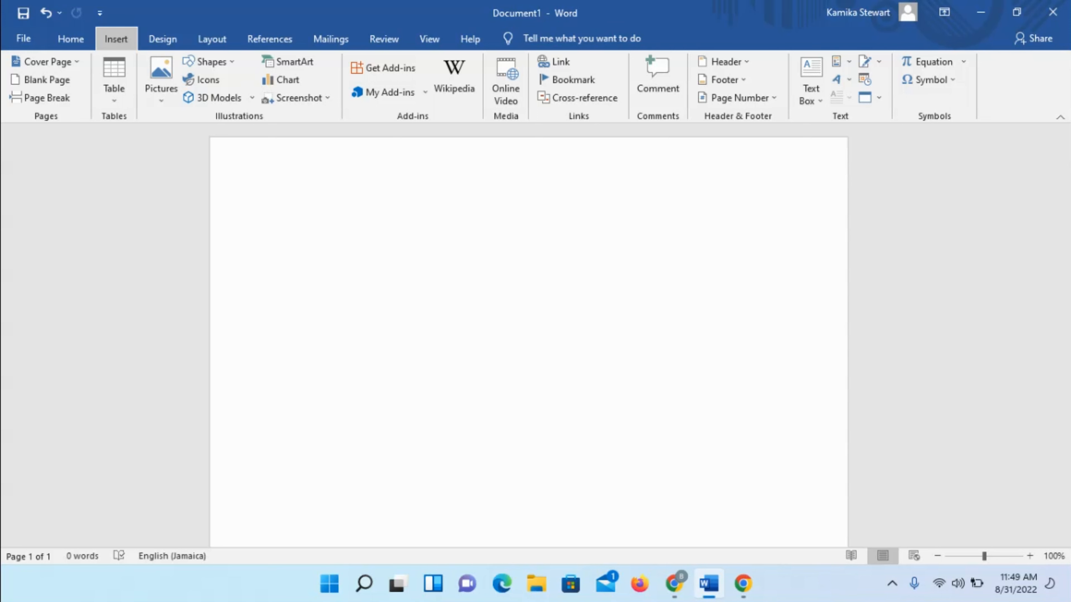
key(Down)
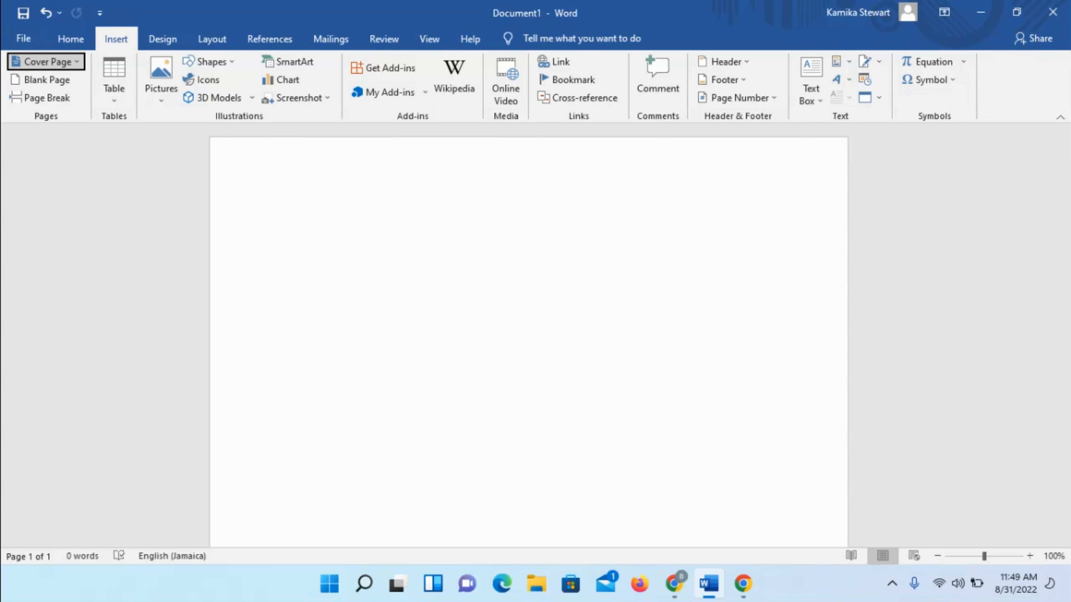
key(Down)
key(Down)
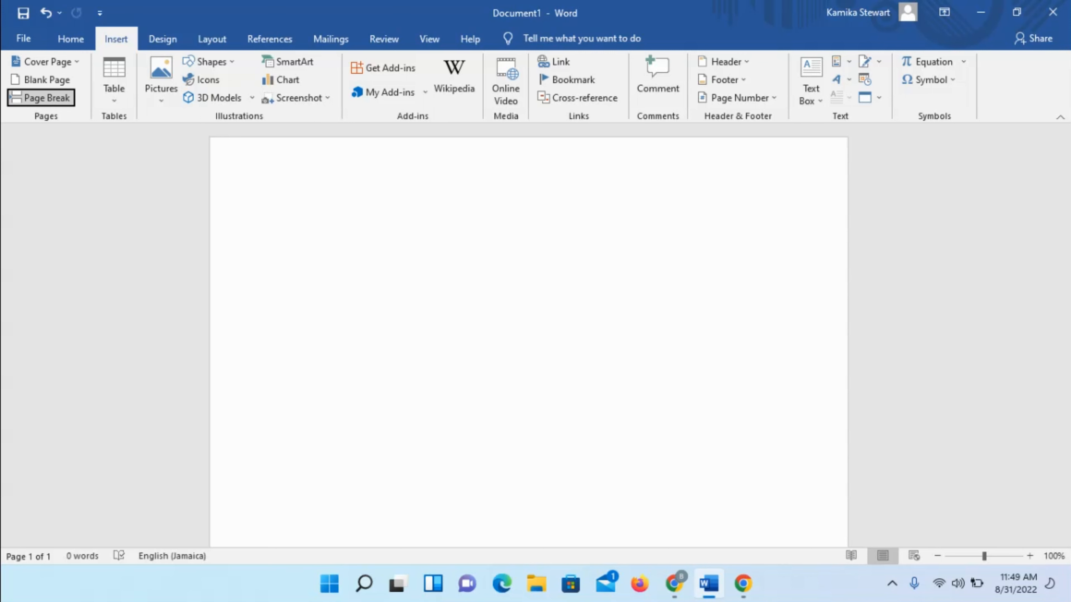
key(Right)
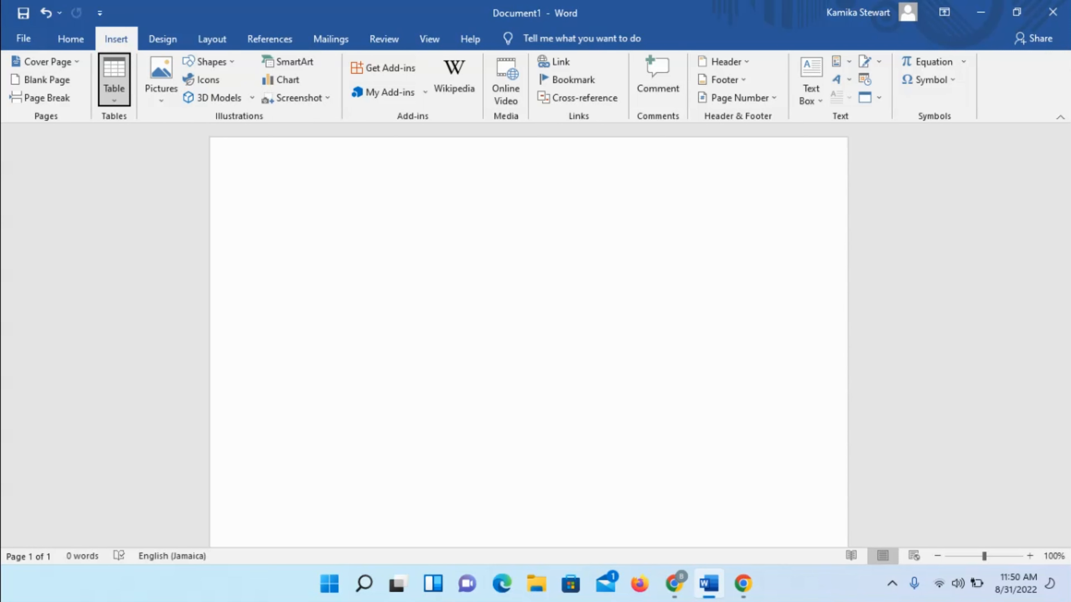
key(Return)
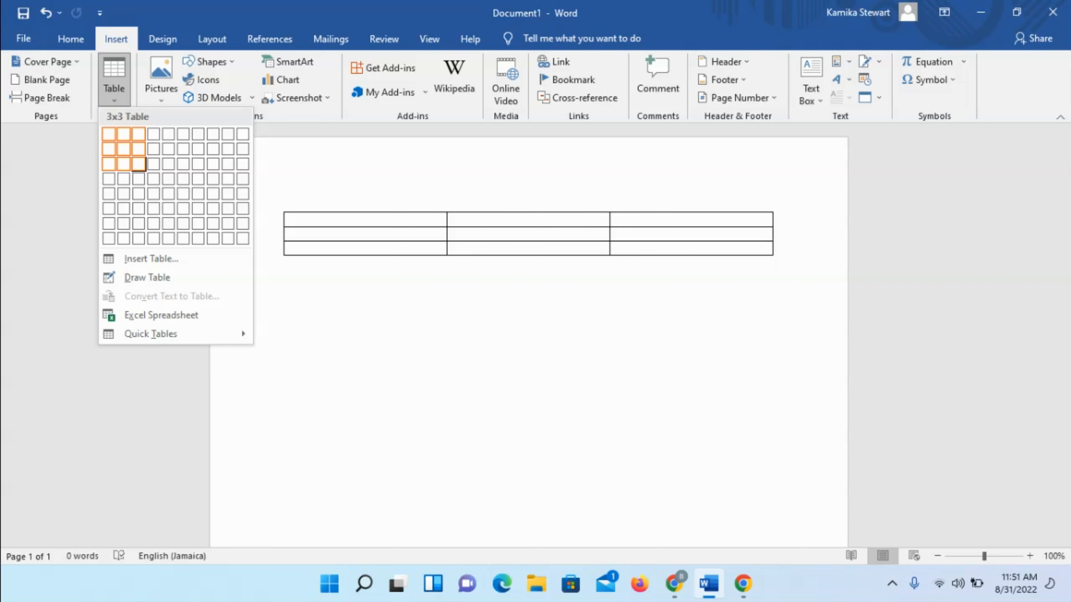
click(138, 163)
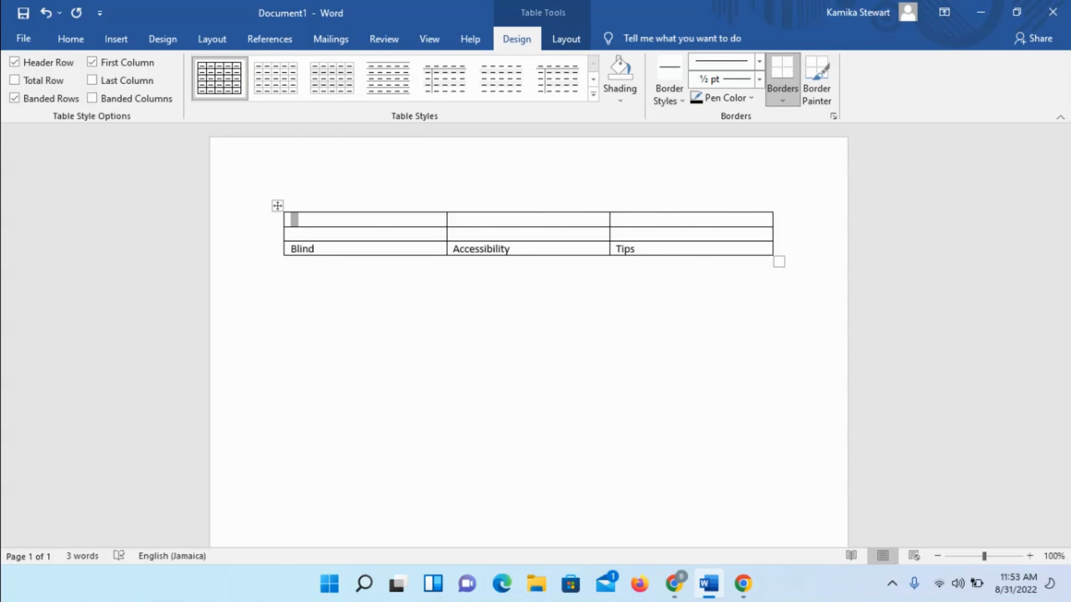
Move the cursor through the table cell by cell, across columns and rows, to review each cell's contents
click(456, 219)
key(Tab)
key(shift+Tab)
click(295, 220)
key(Down)
key(Down)
key(Right)
key(Up)
key(Down)
key(ctrl+alt+Right)
key(ctrl+alt+Right)
key(ctrl+alt+Left)
Advance cell by cell from the second row past the "Tips" cell to add a new row to the table's end
click(457, 234)
click(619, 234)
key(Tab)
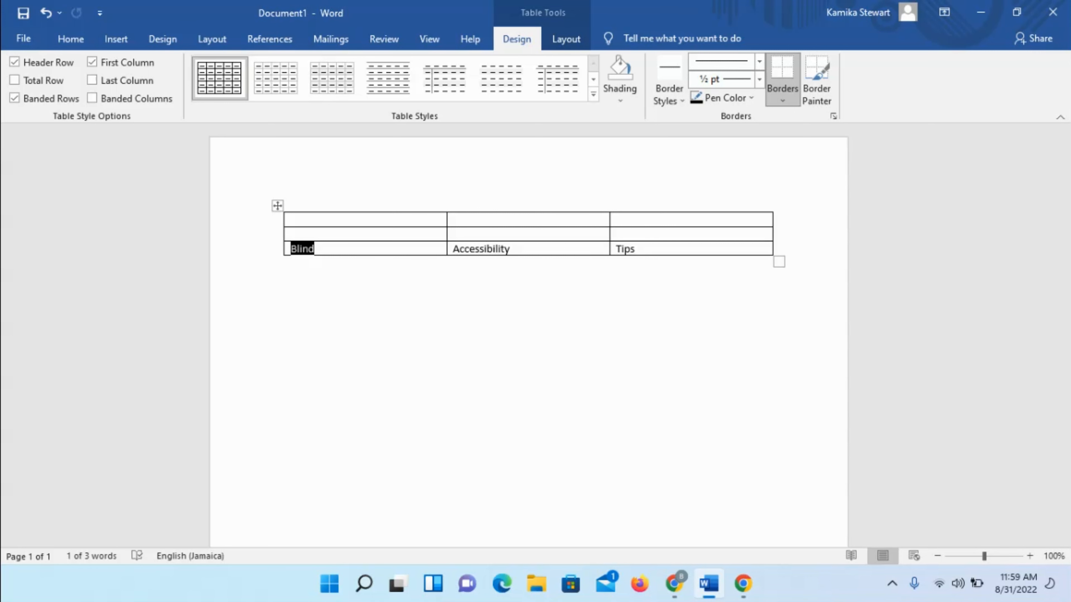
key(Tab)
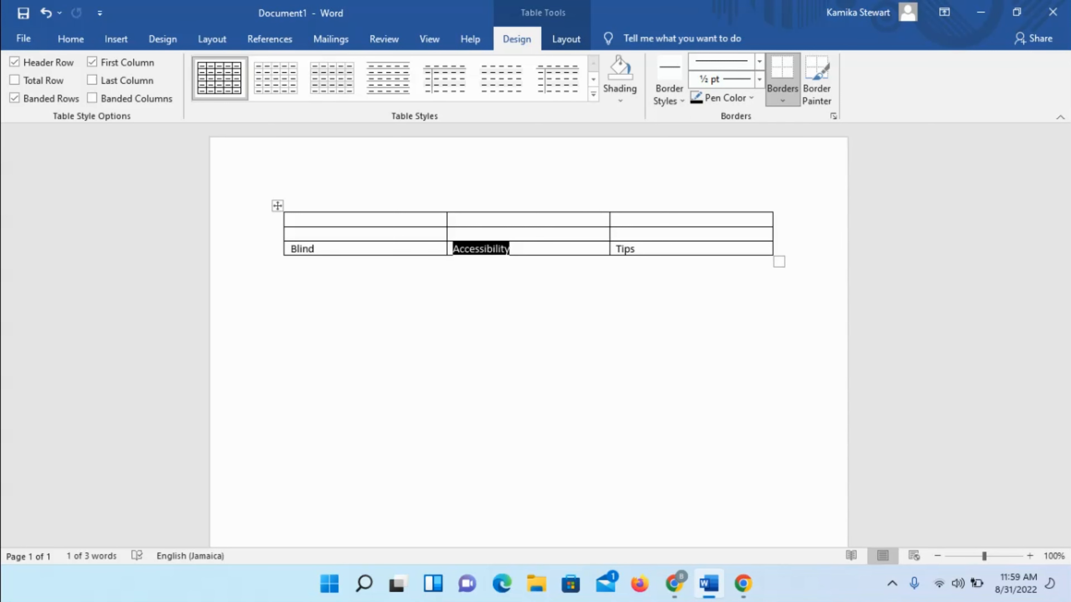
key(Tab)
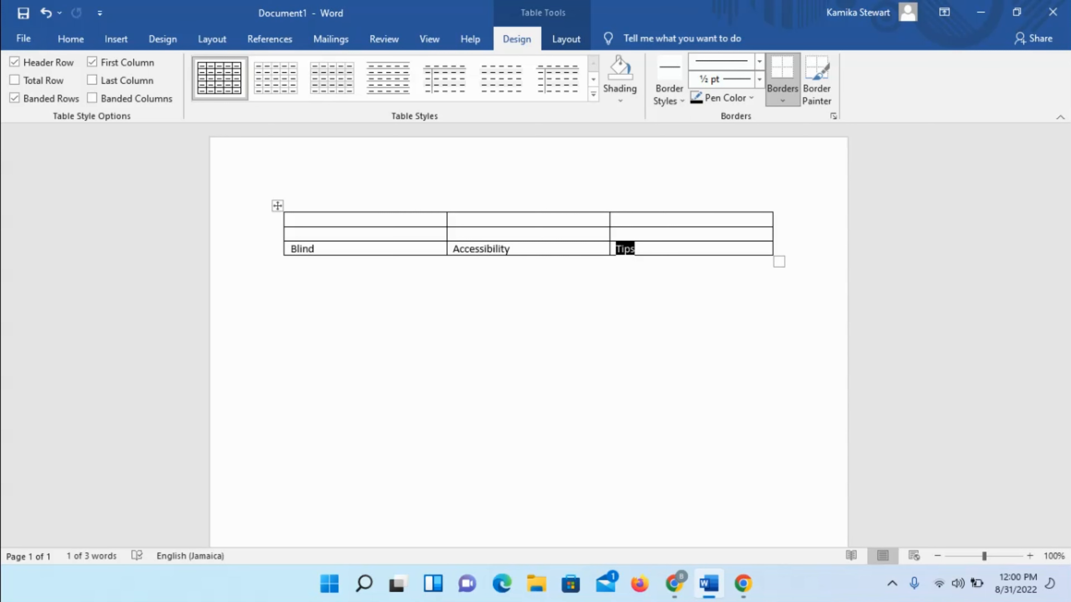
key(Tab)
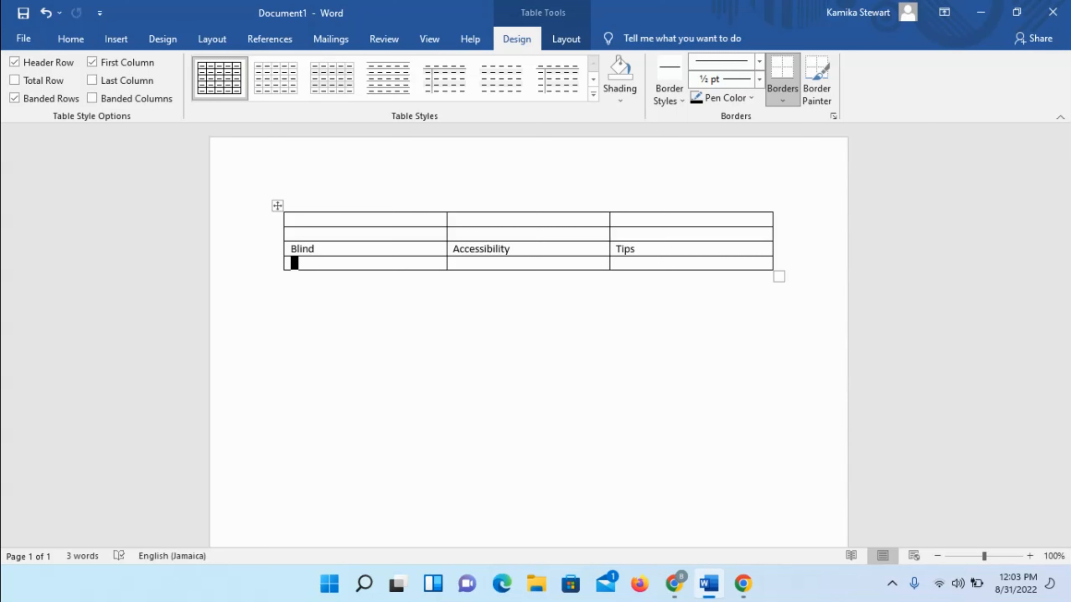
Examine the available options for inserting columns, rows and cells from the first cell of the last row
key(shift+F10)
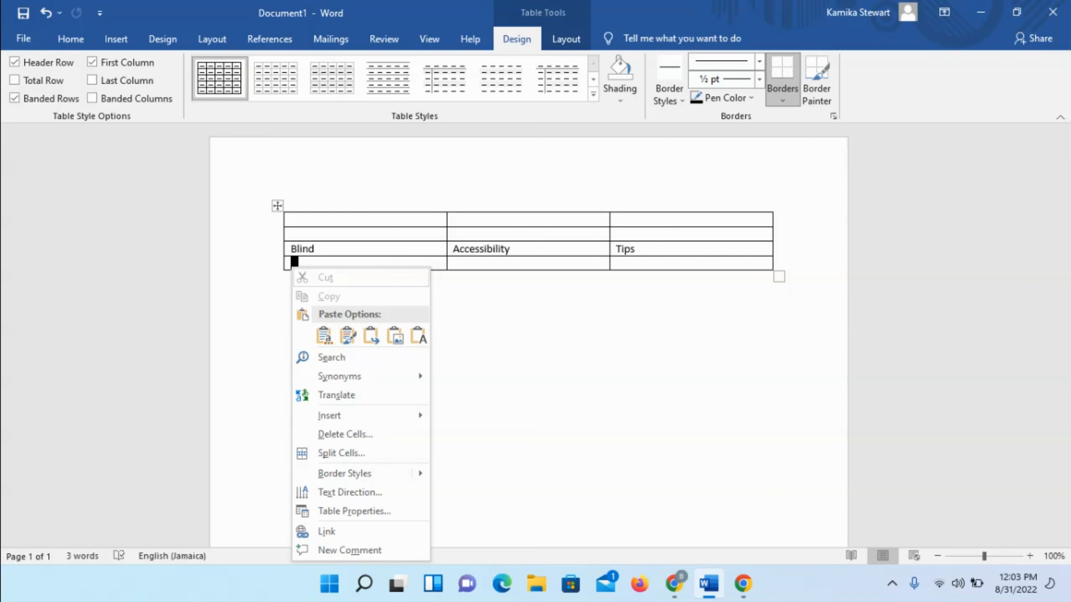
key(Down)
key(Down)
key(Return)
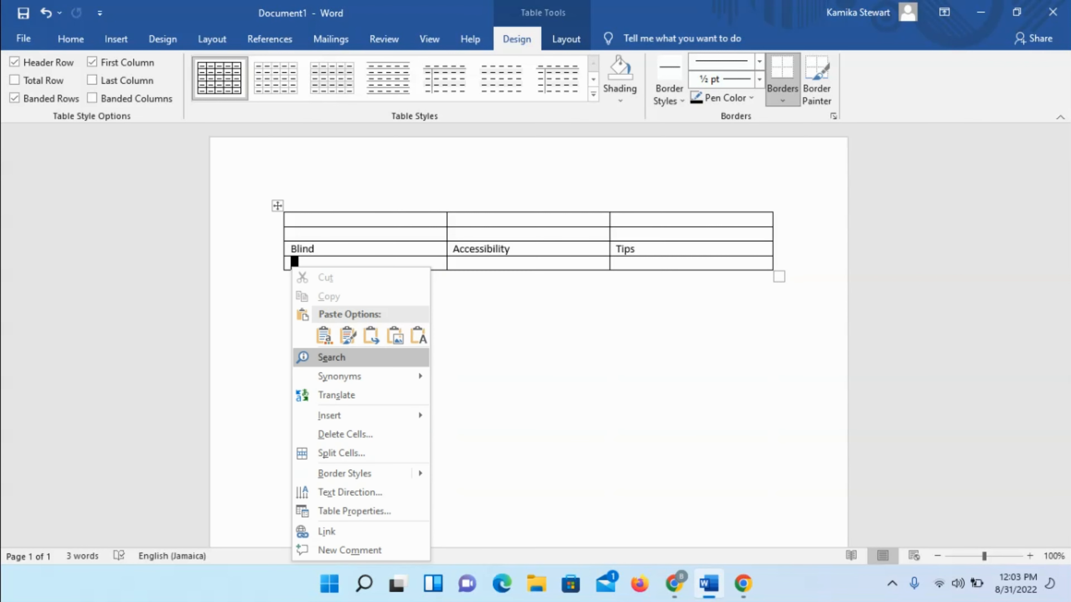
key(Down)
key(Down)
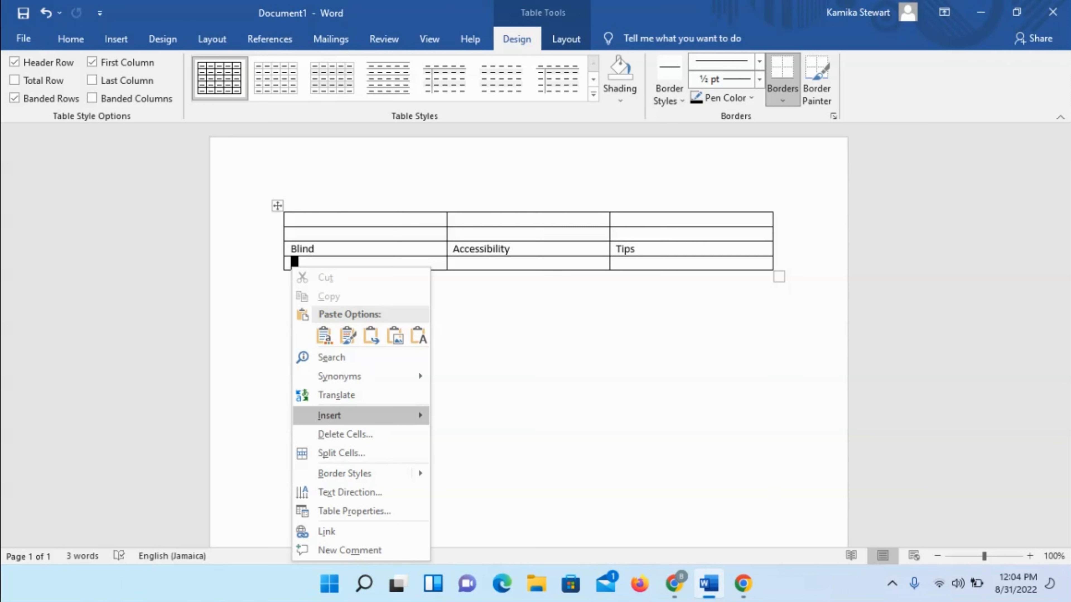
key(Right)
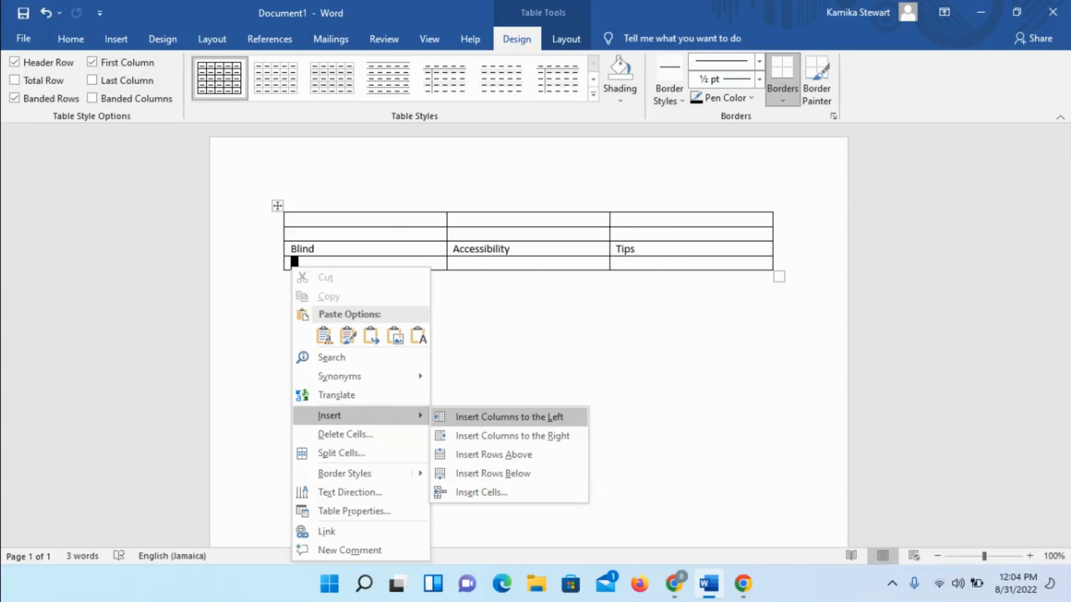
key(Down)
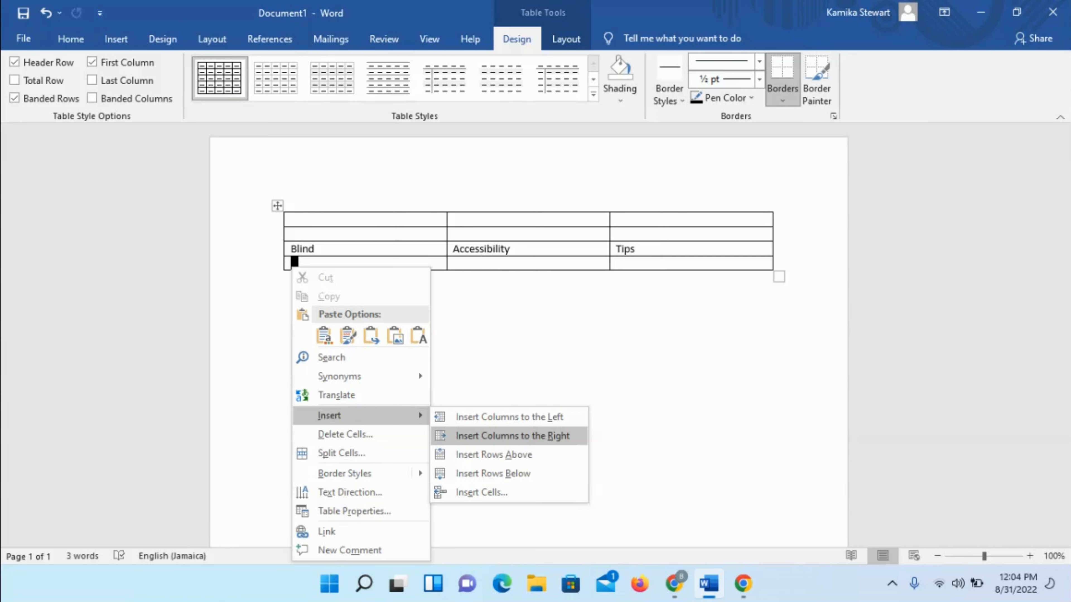
key(Down)
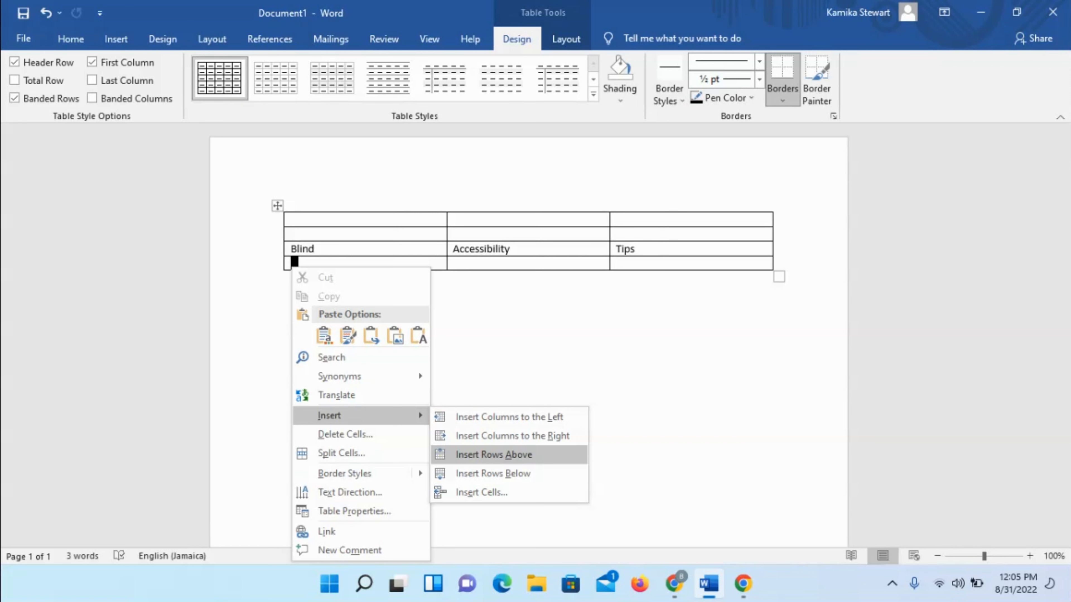
key(Down)
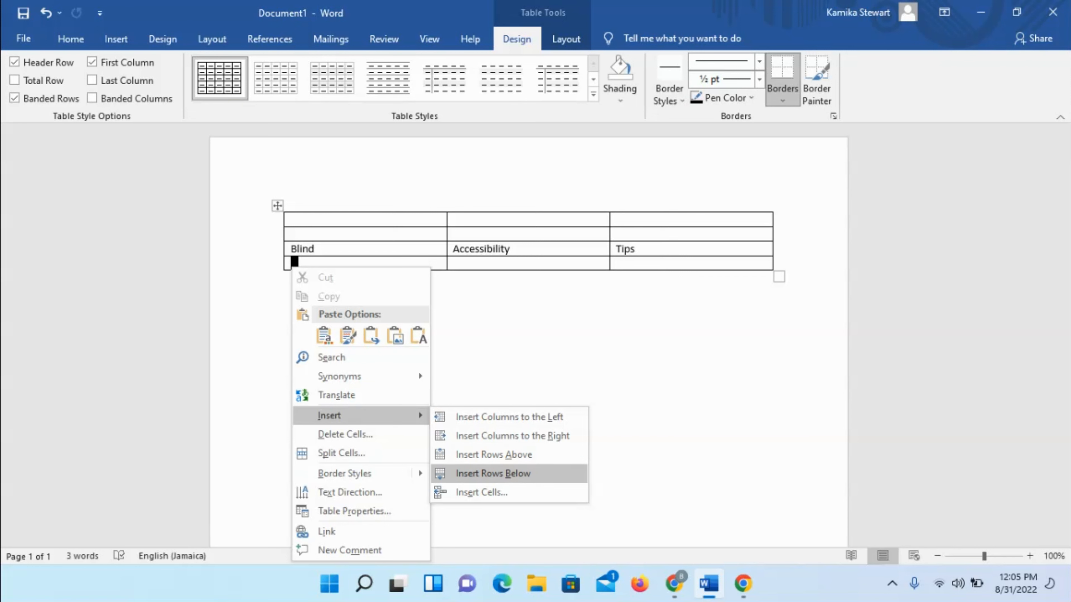
key(Down)
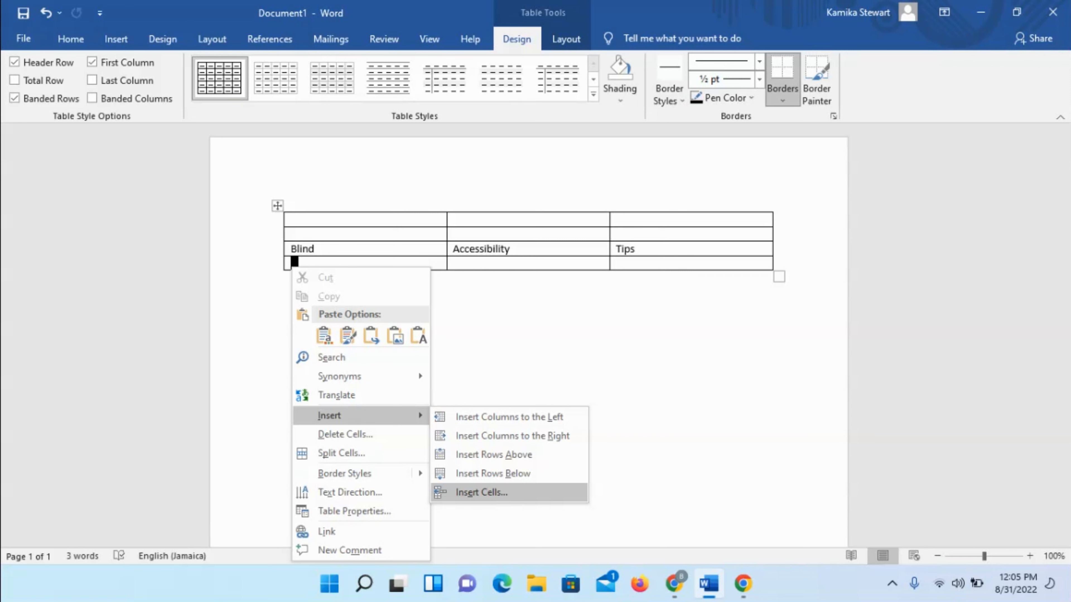
key(Left)
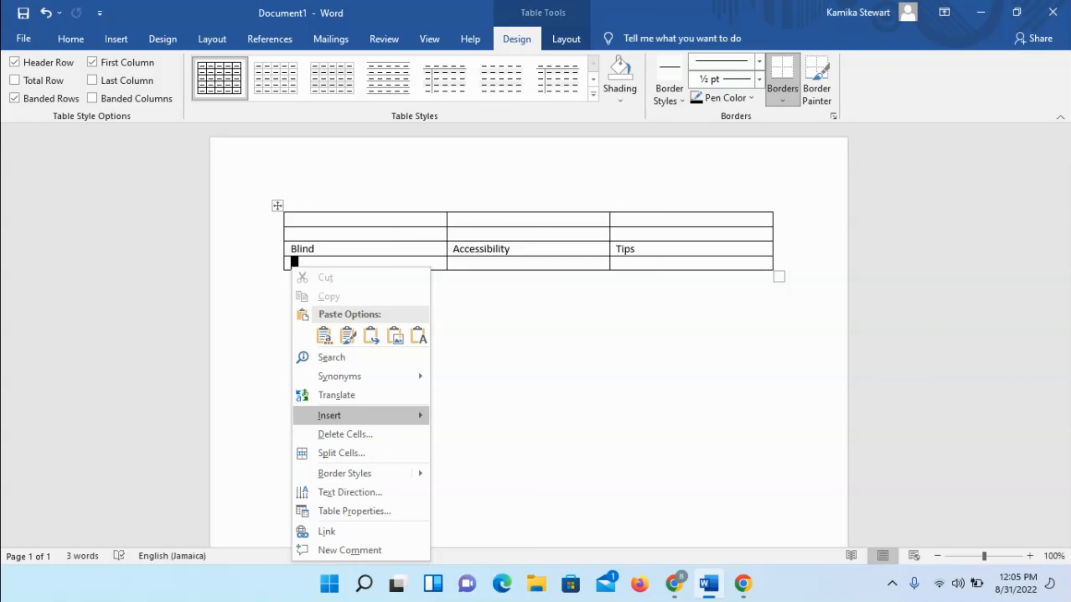
Review the Delete Cells options for shifting cells and deleting an entire row or column, without deleting anything
key(Down)
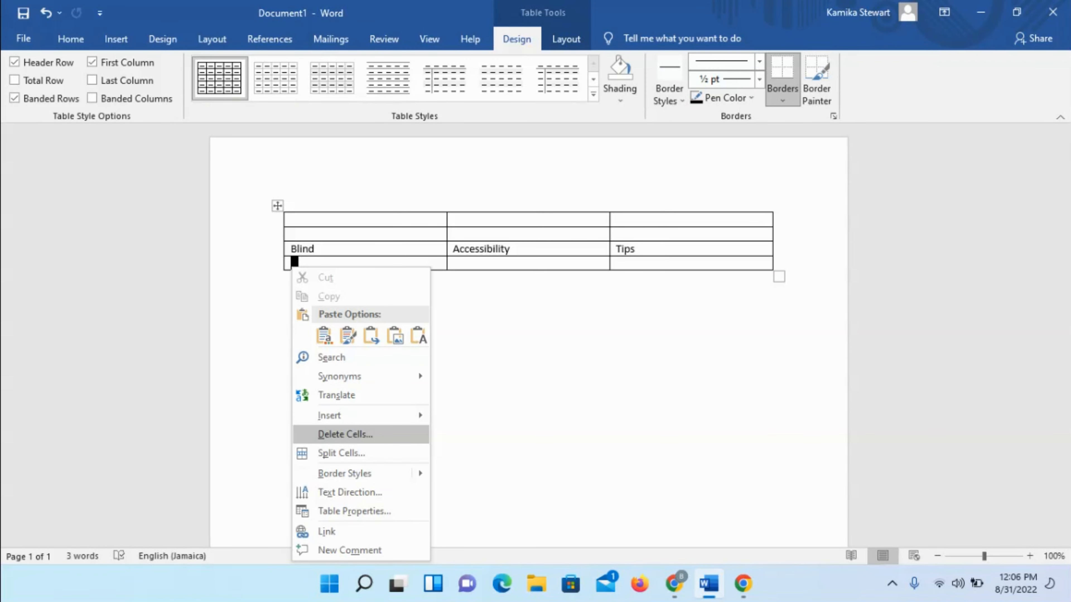
key(Return)
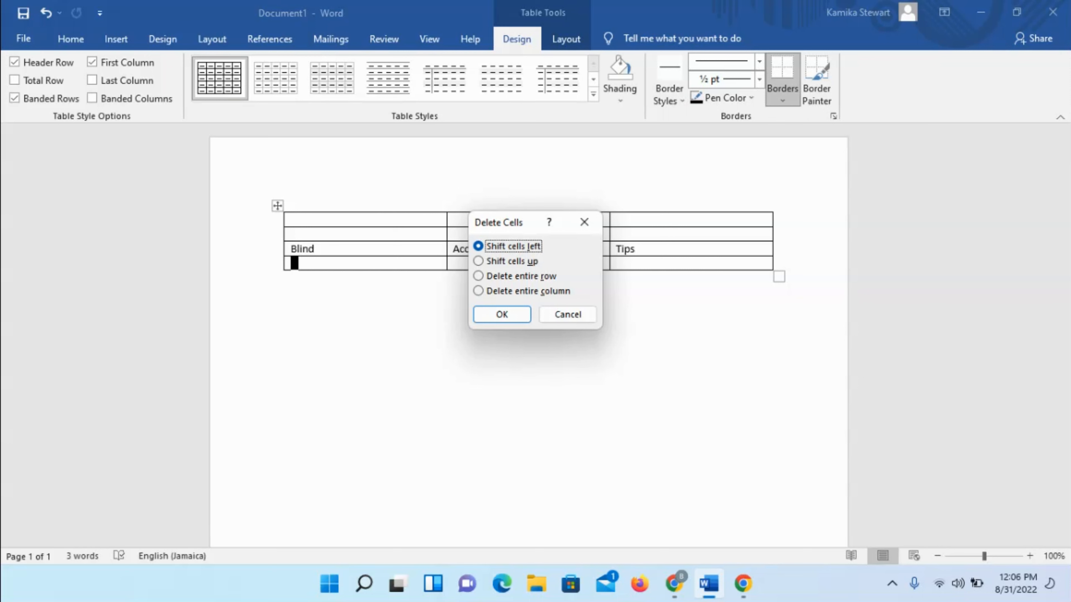
key(Down)
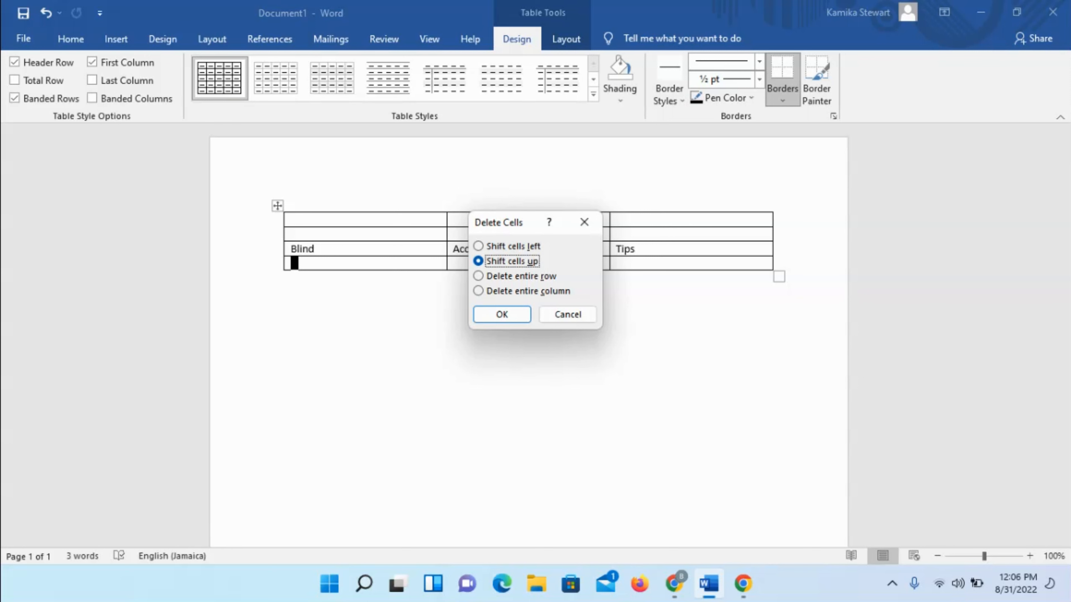
key(Down)
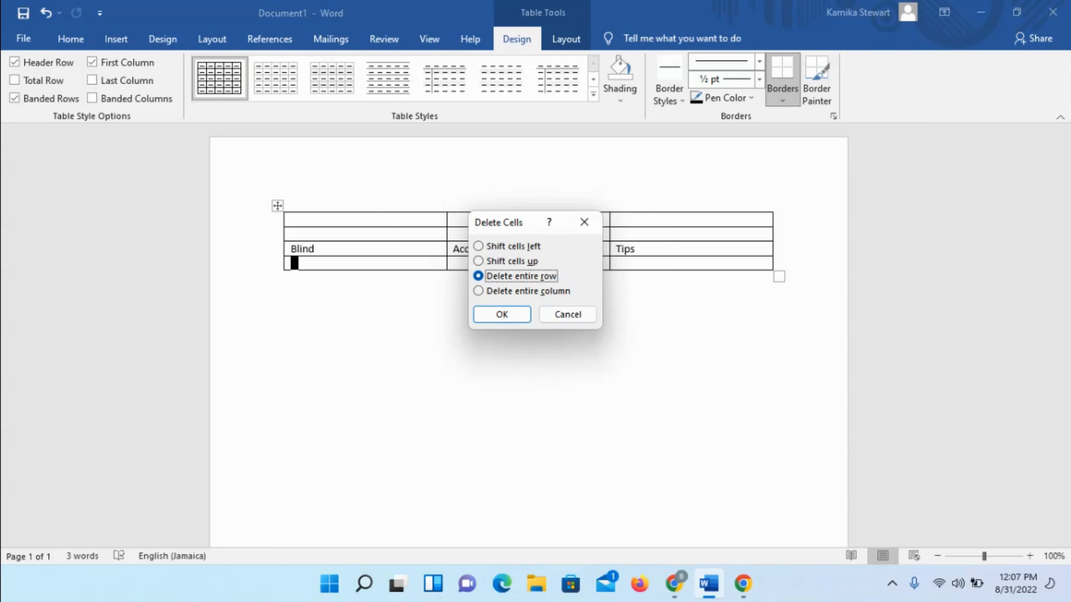
click(542, 292)
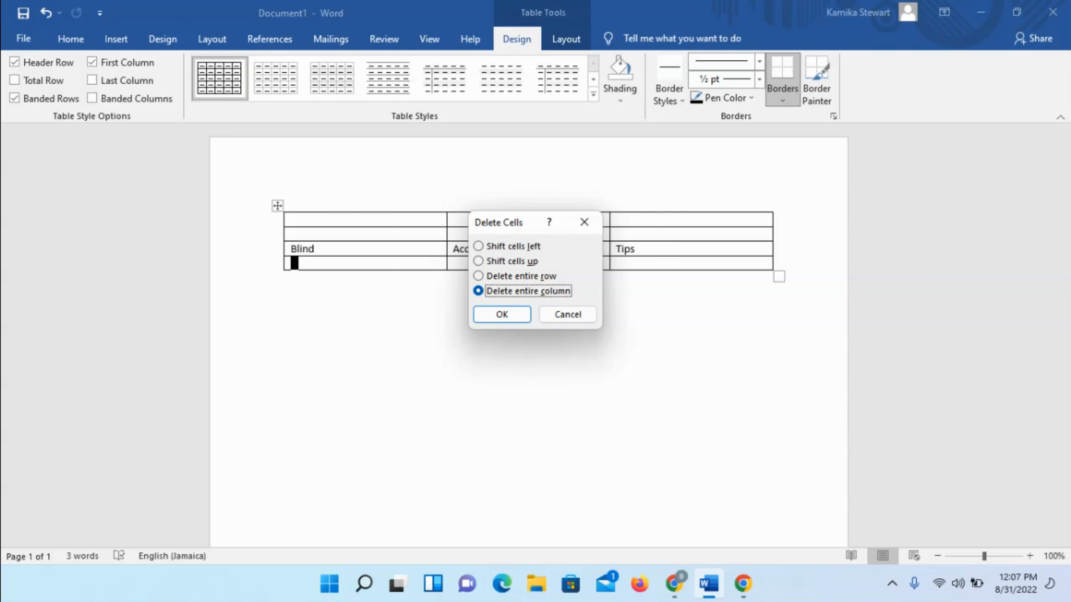
key(alt+l)
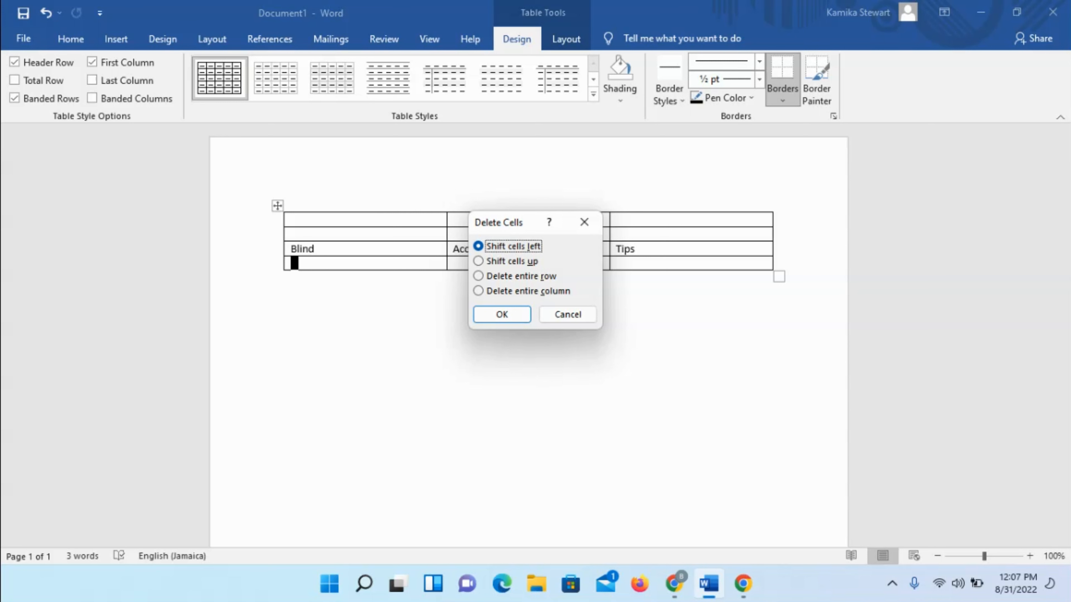
key(Escape)
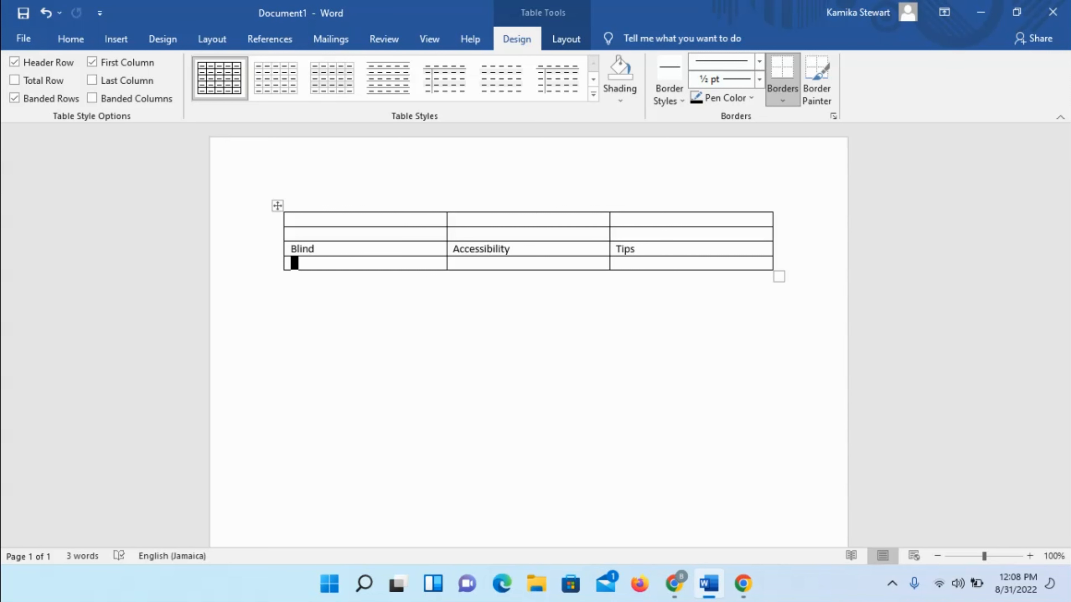
Examine the table layout commands for selecting, viewing gridlines, table properties, drawing and erasing, without applying any
key(alt)
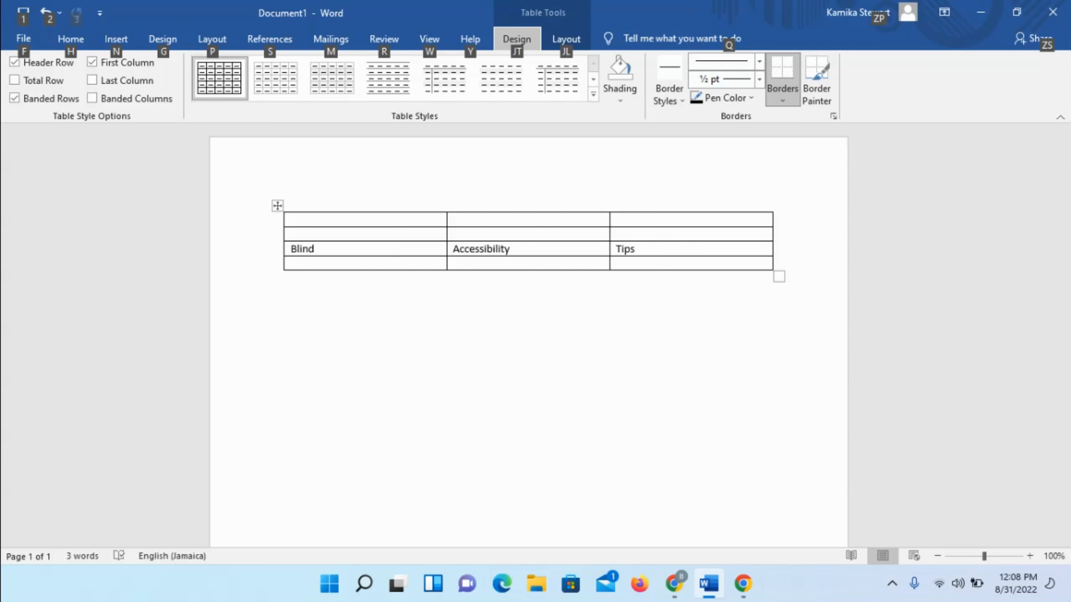
key(j)
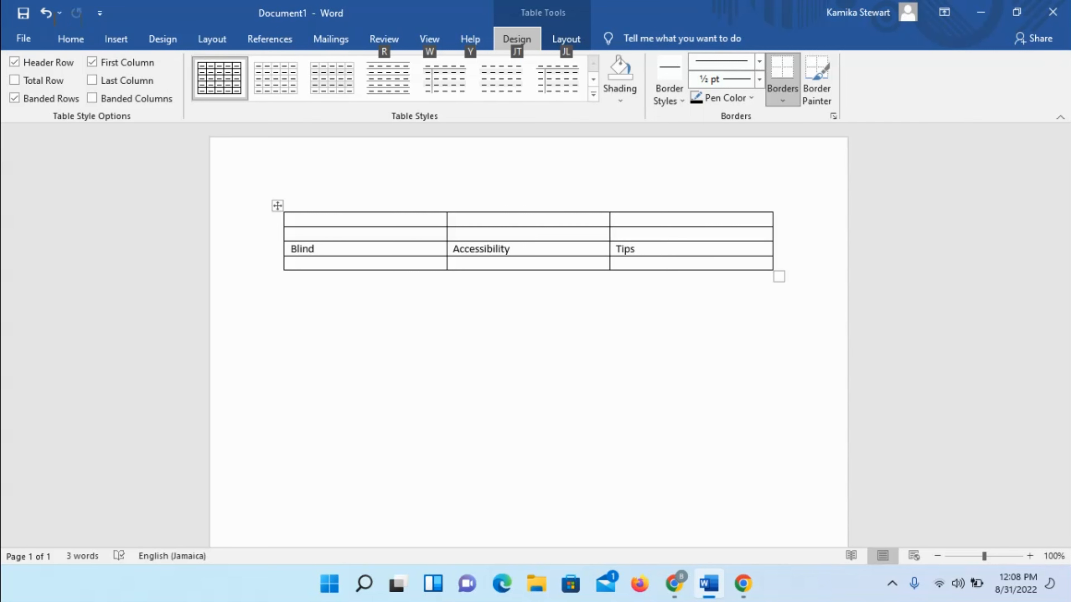
key(l)
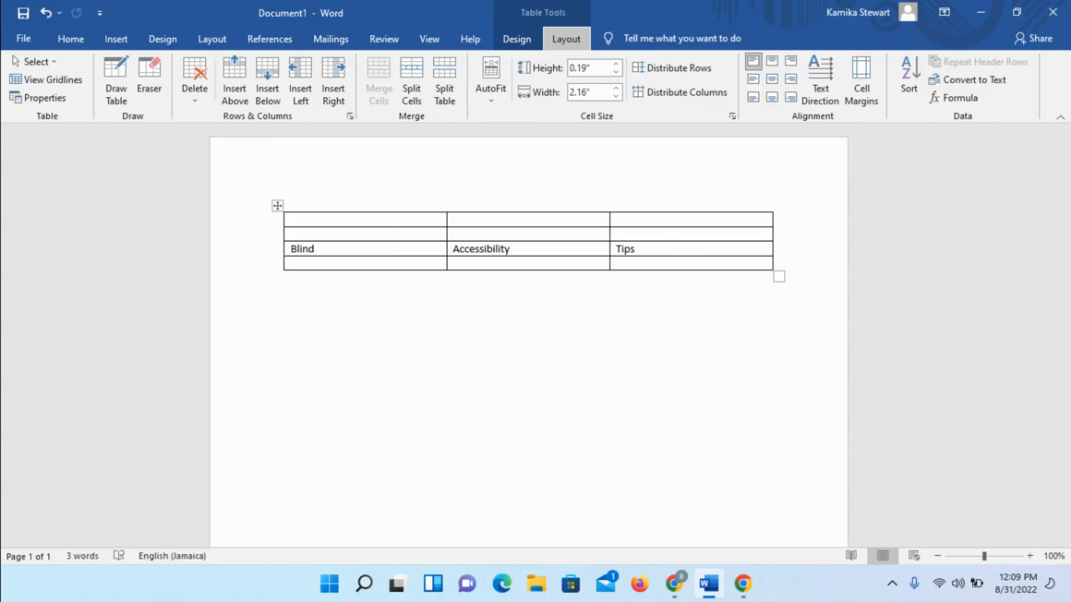
key(Tab)
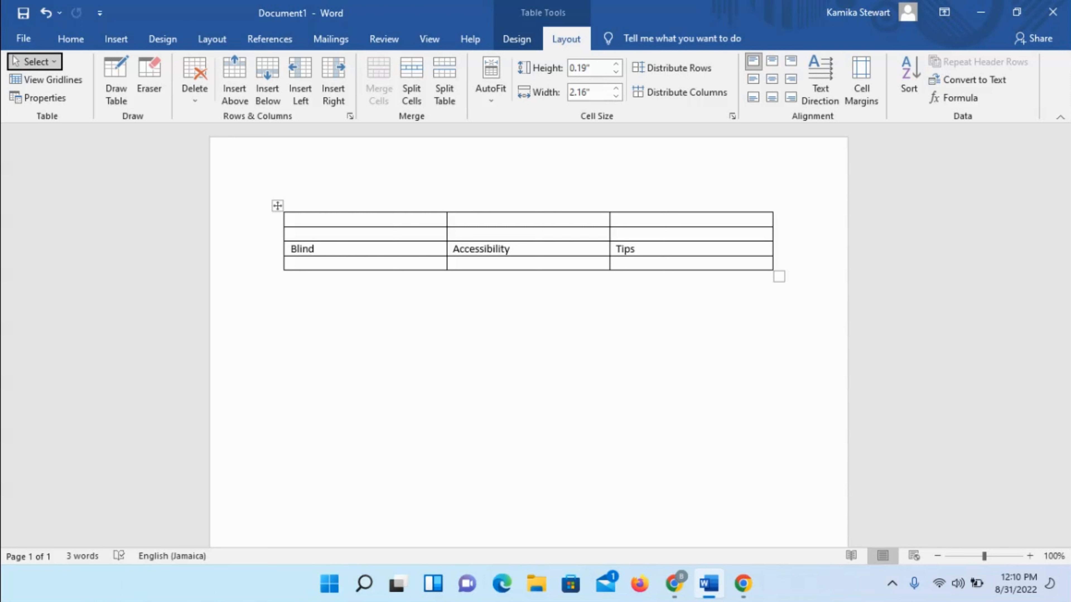
key(Down)
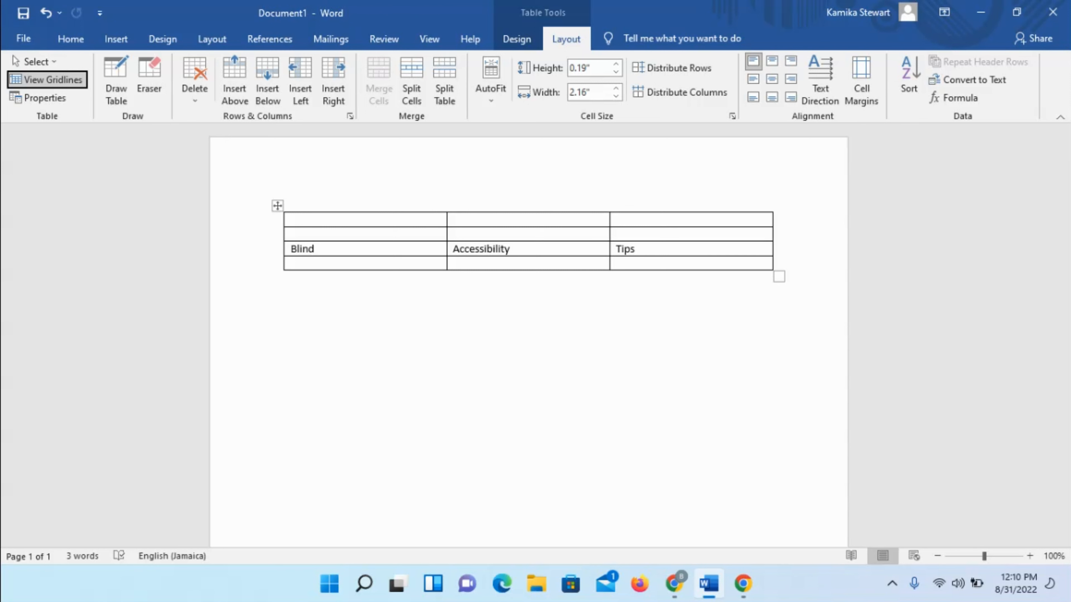
key(Down)
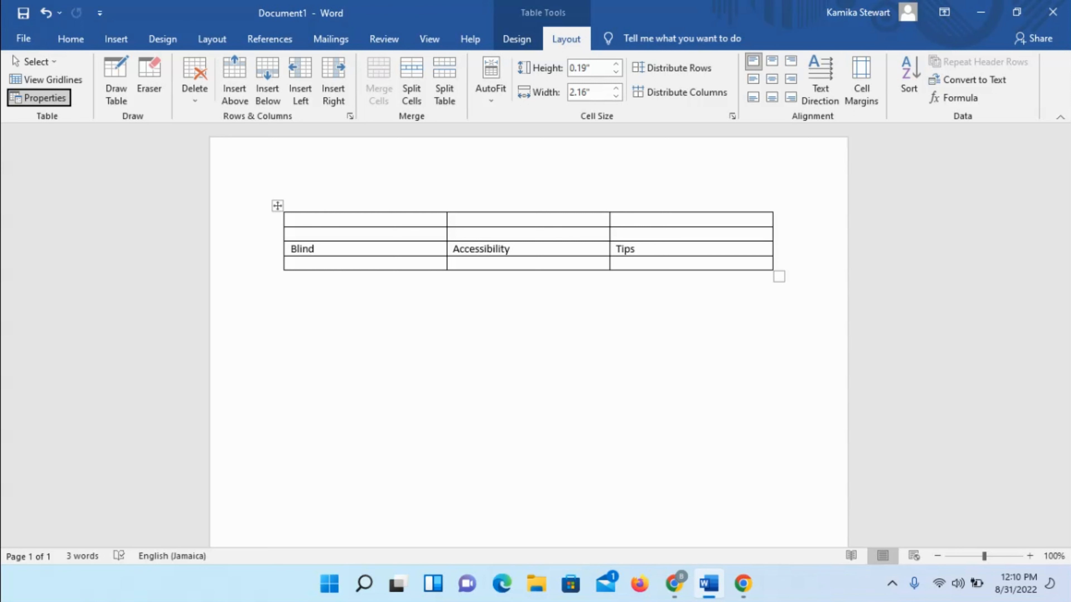
key(Right)
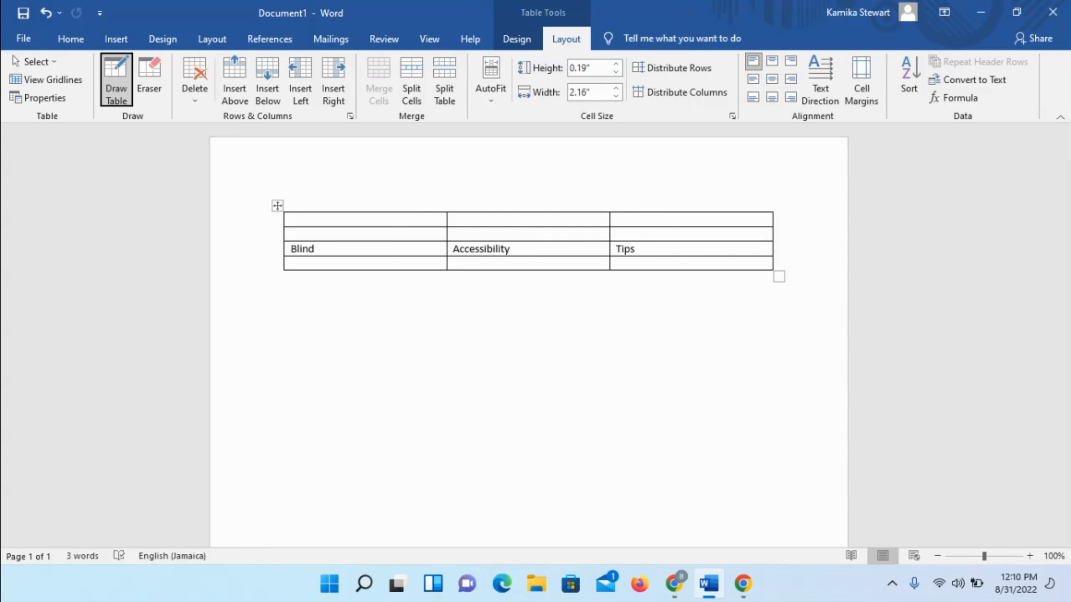
key(Right)
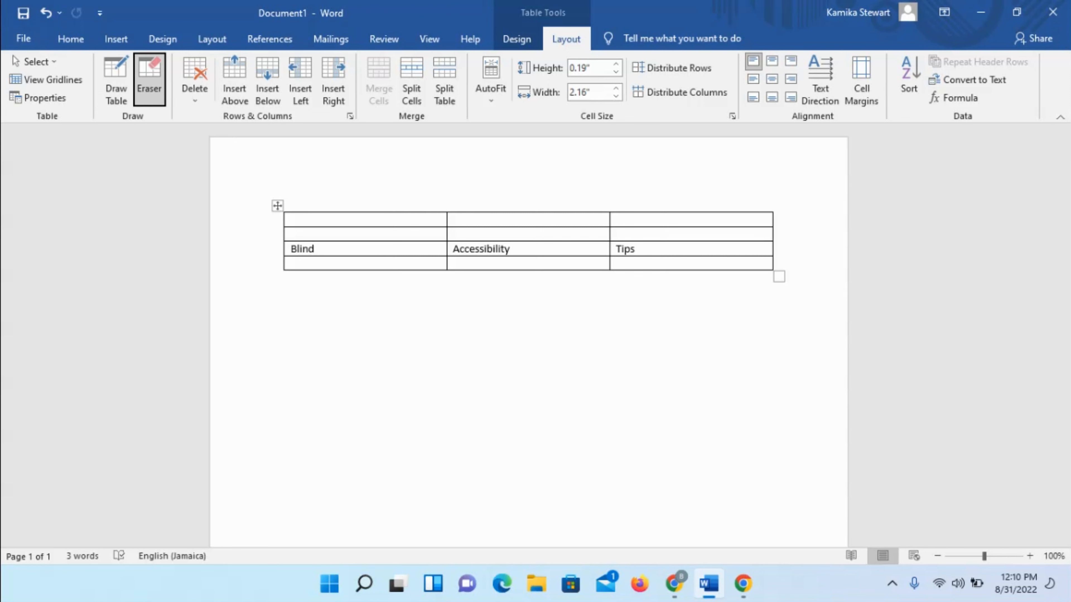
Examine the layout commands for deleting and inserting rows or columns, merging cells, and splitting cells or the table
key(Right)
key(Right)
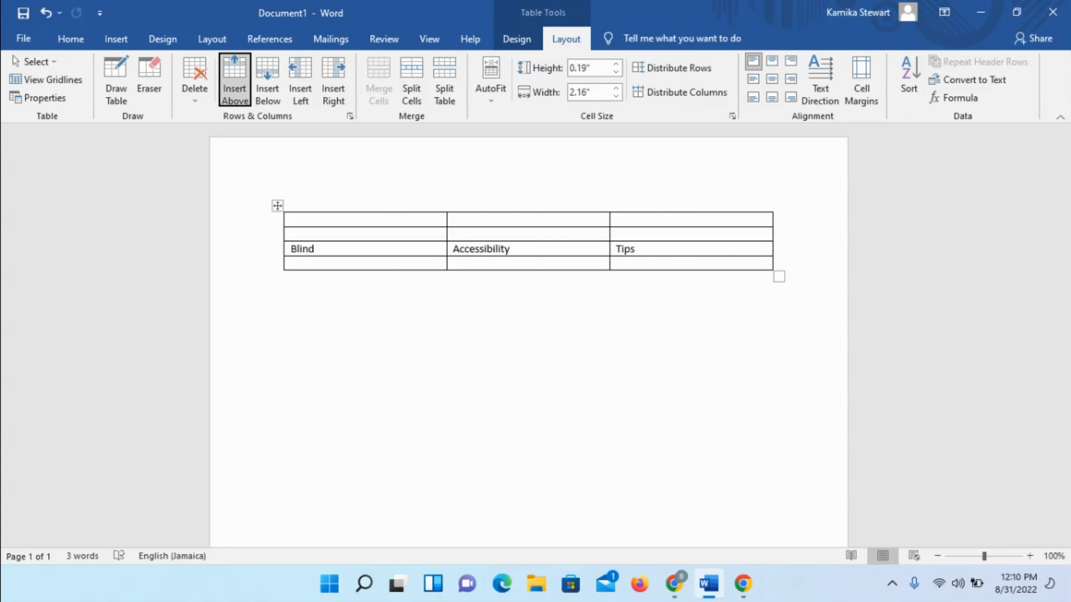
key(Left)
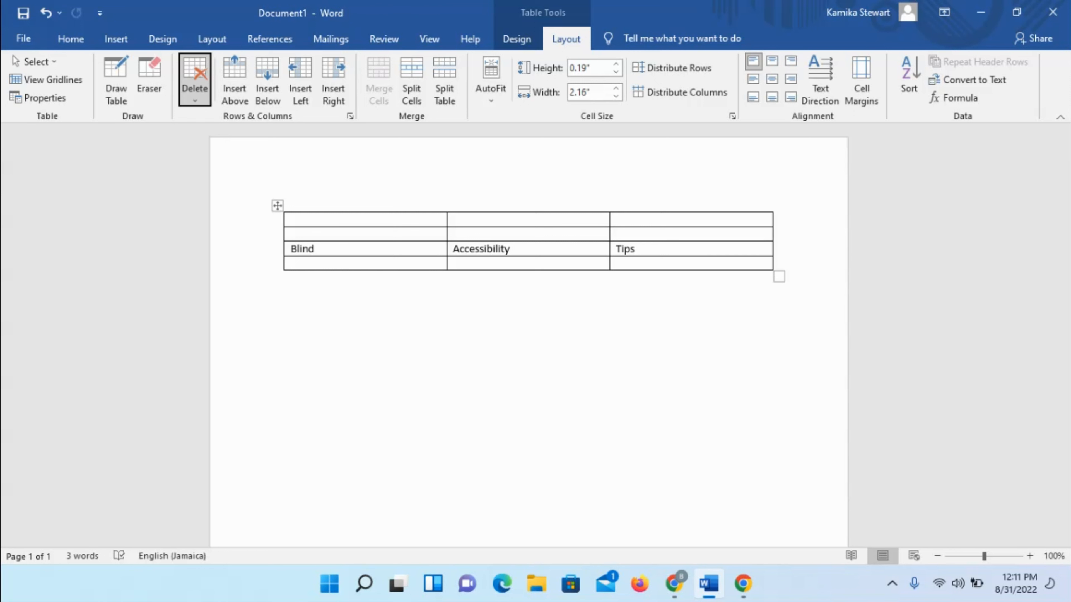
key(Right)
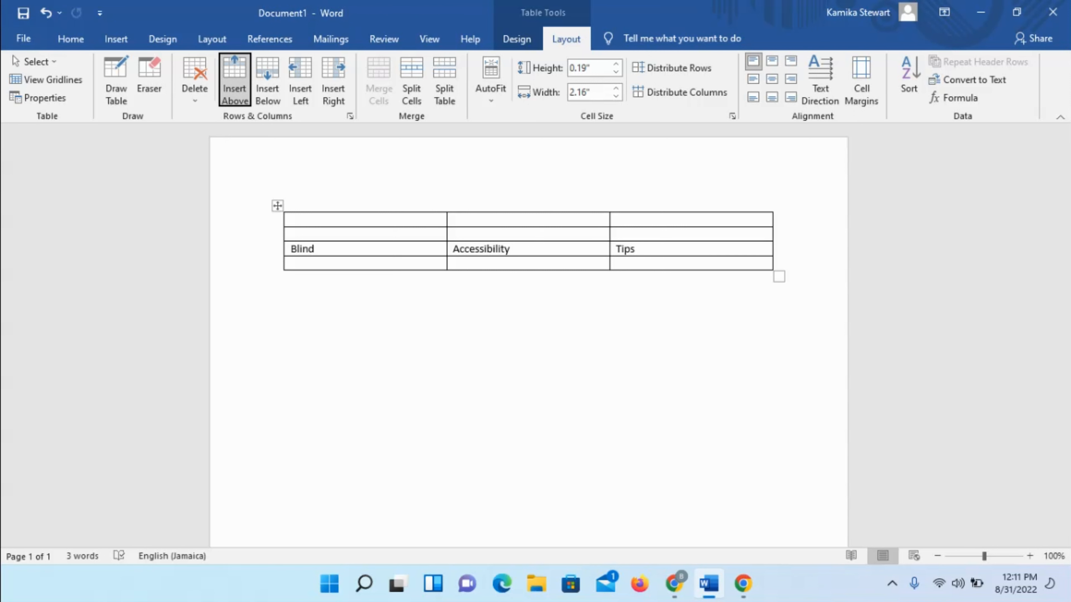
key(Right)
key(Right)
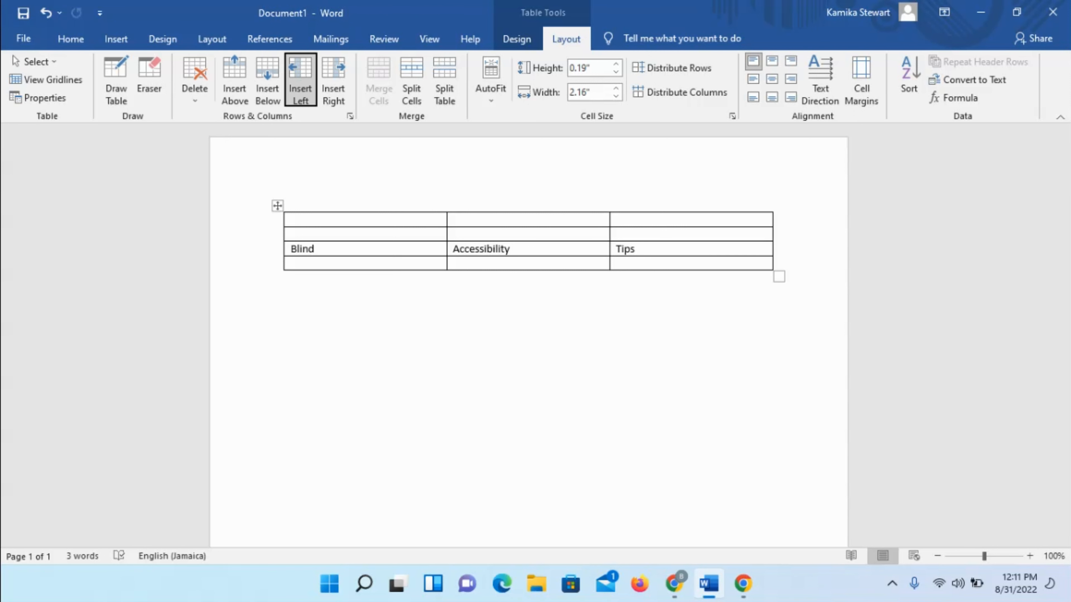
key(Right)
key(Right)
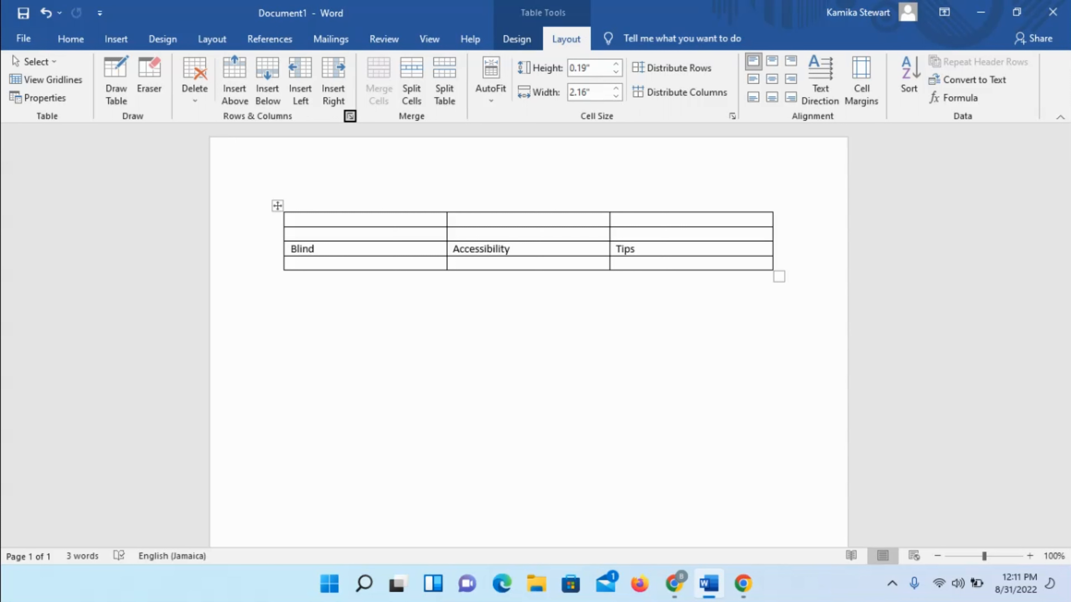
key(Right)
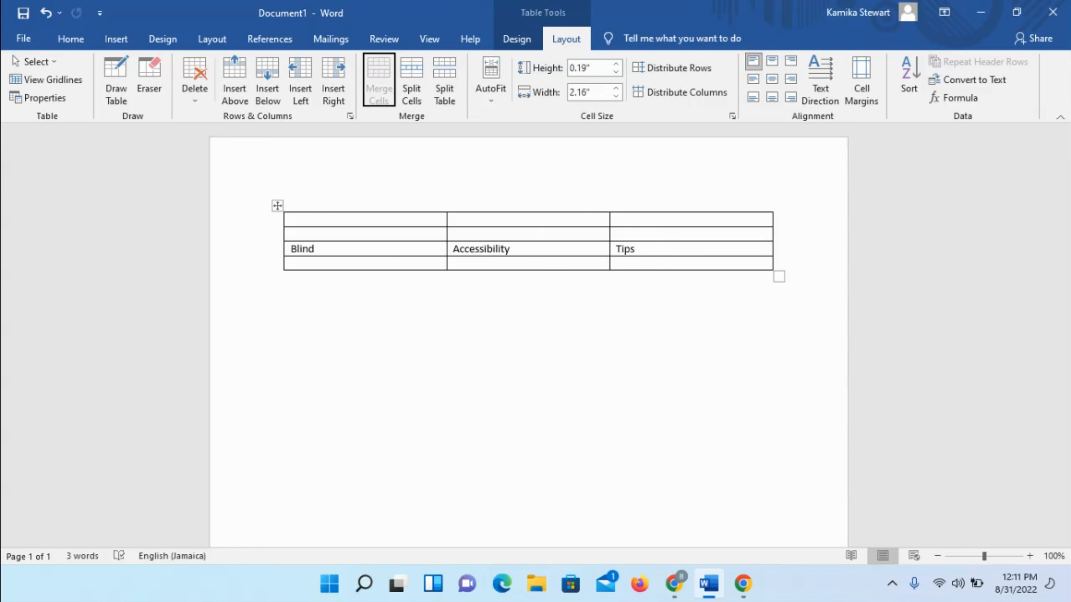
key(Tab)
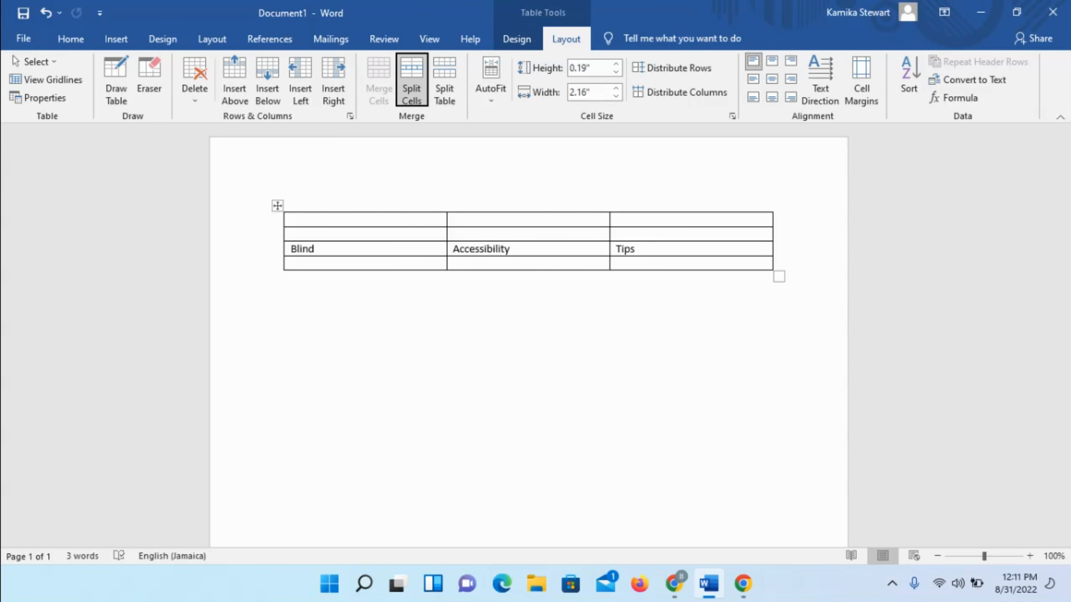
key(Tab)
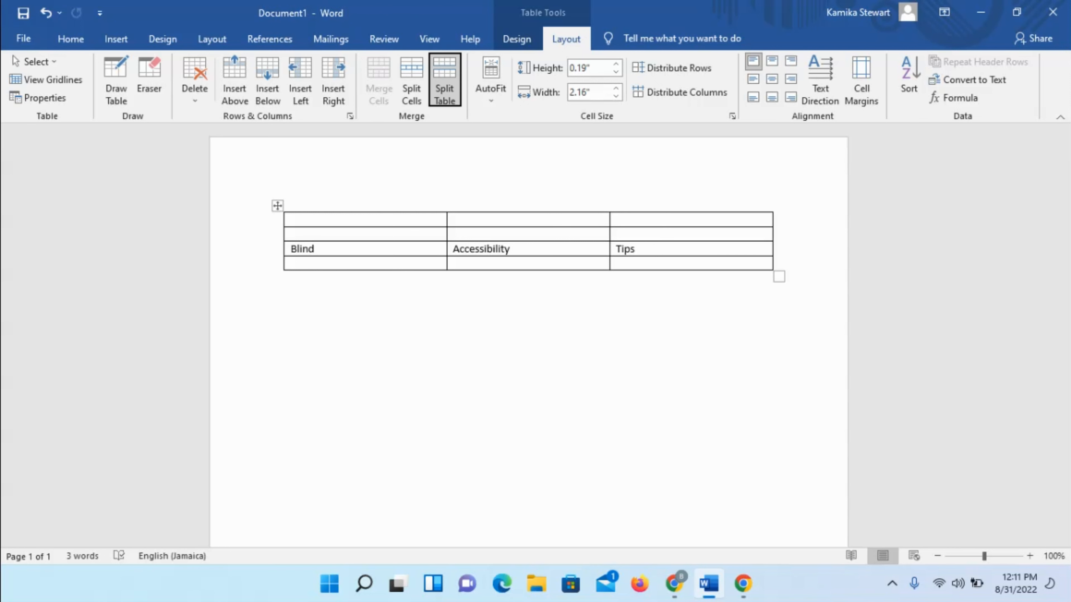
key(Tab)
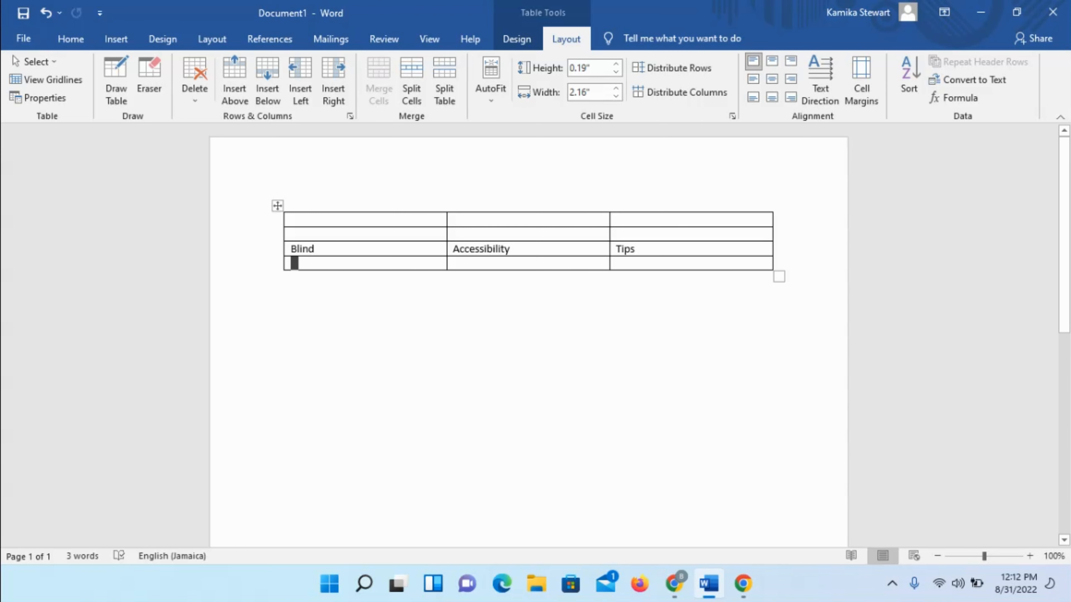
Create a new blank document and open the Insert Table dialog for it
key(ctrl+n)
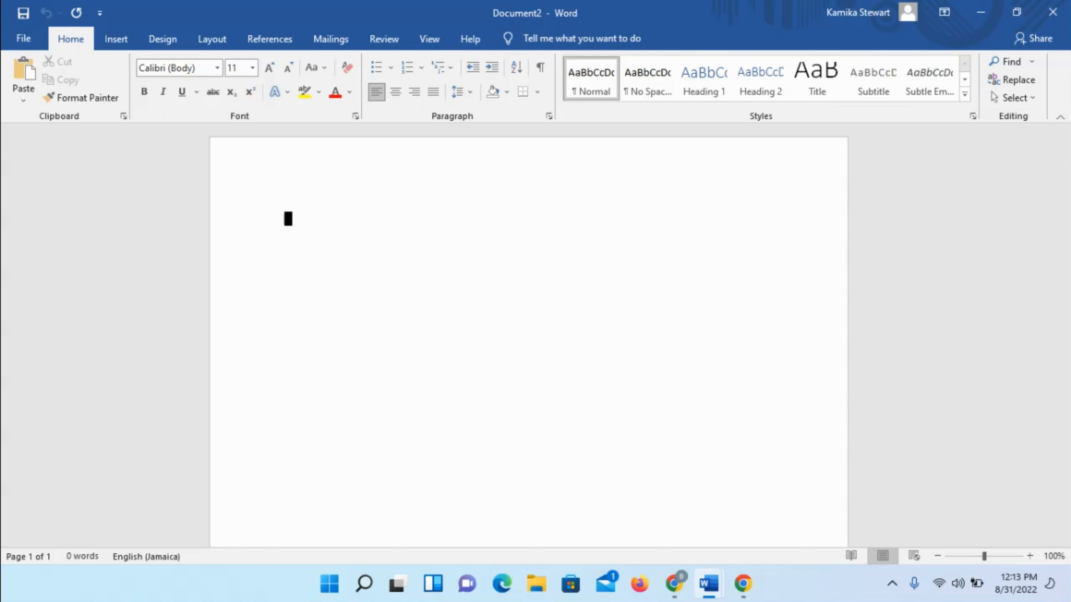
key(alt)
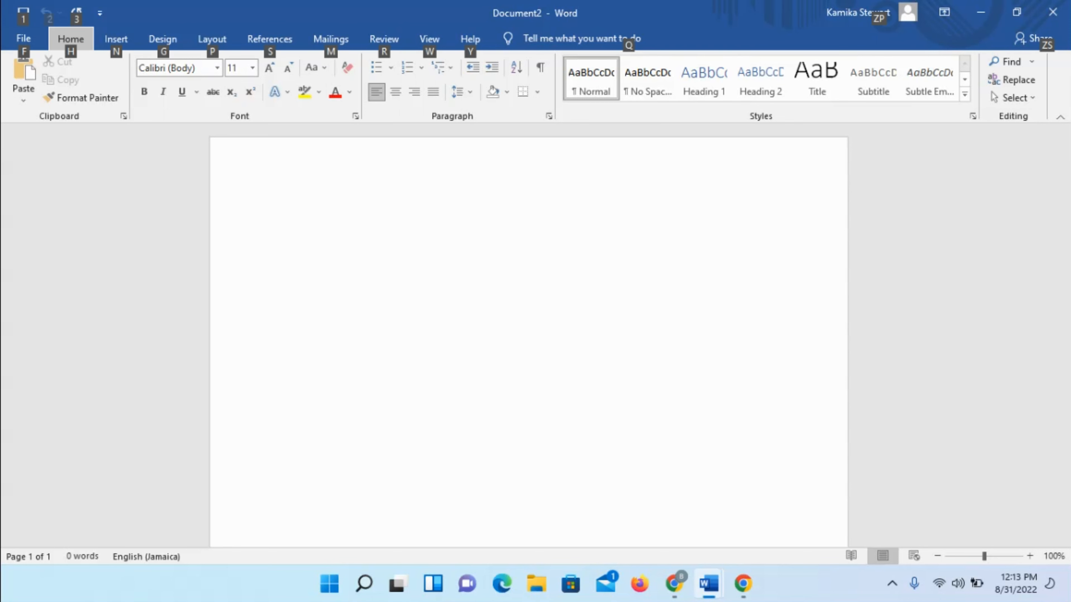
key(n)
key(t)
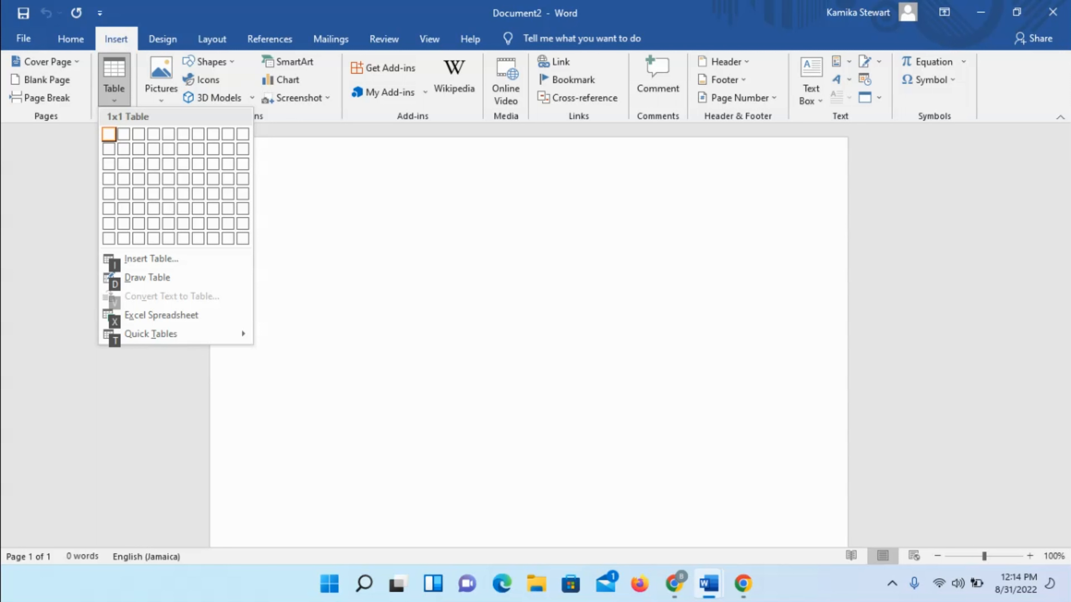
key(Tab)
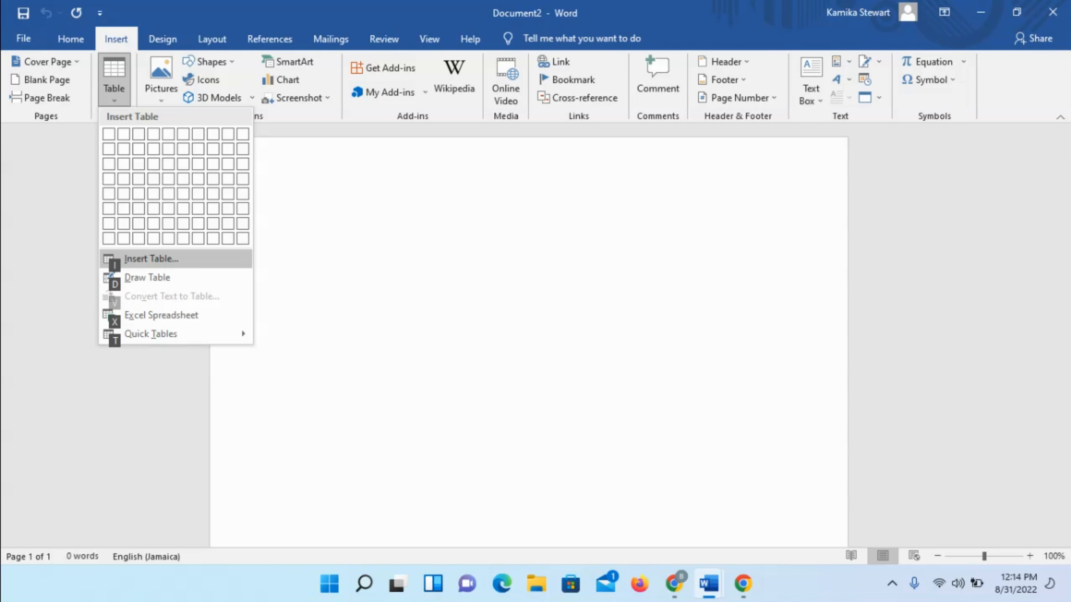
key(Return)
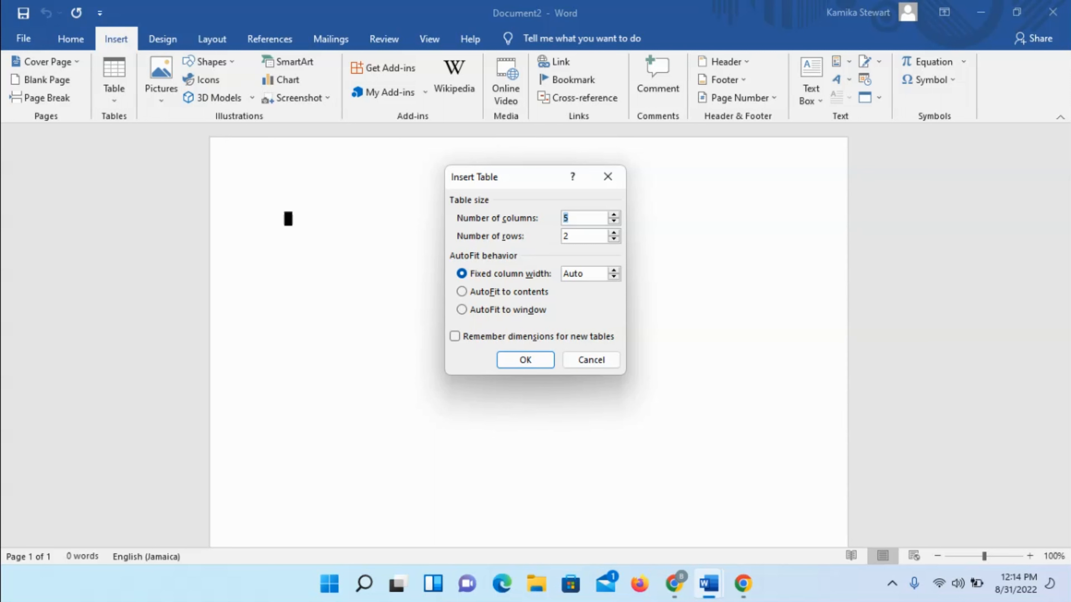
Insert a table with 15 columns and 10 rows, keeping the fixed column width on Auto
text(15)
key(Tab)
key(Up)
key(Up)
key(Up)
key(Up)
key(Tab)
key(Tab)
key(Tab)
key(Tab)
key(Return)
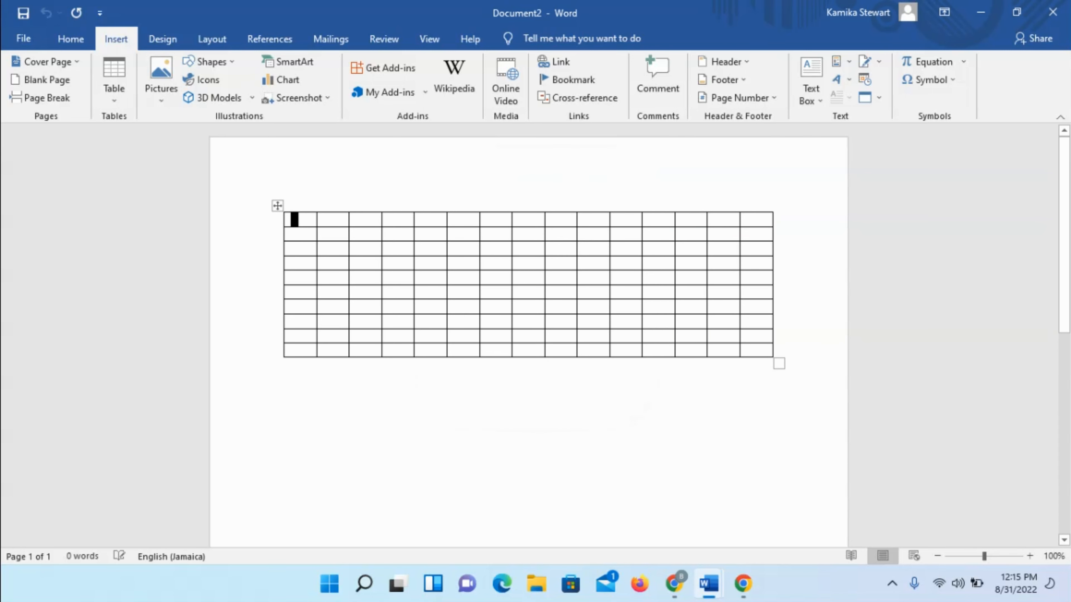